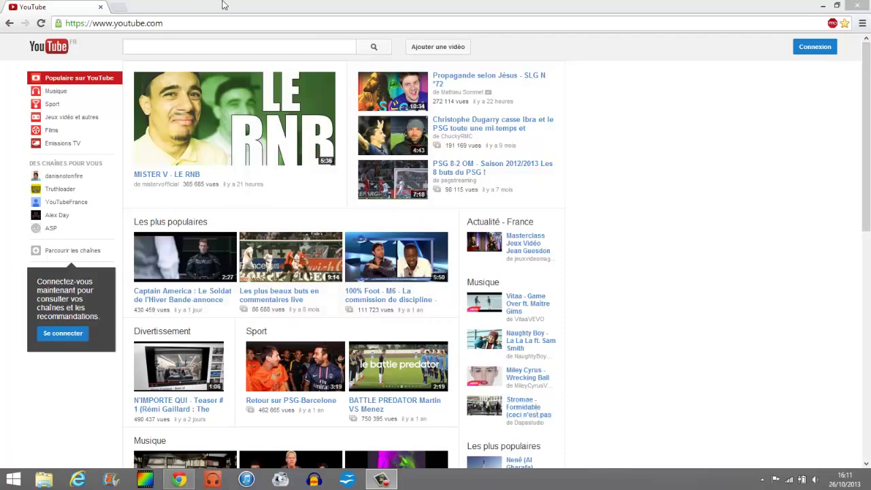
Step: Back out of the Connexion page twice, since the existing account is pre-filled, and open Chrome's menu
drag(225, 5, 304, 4)
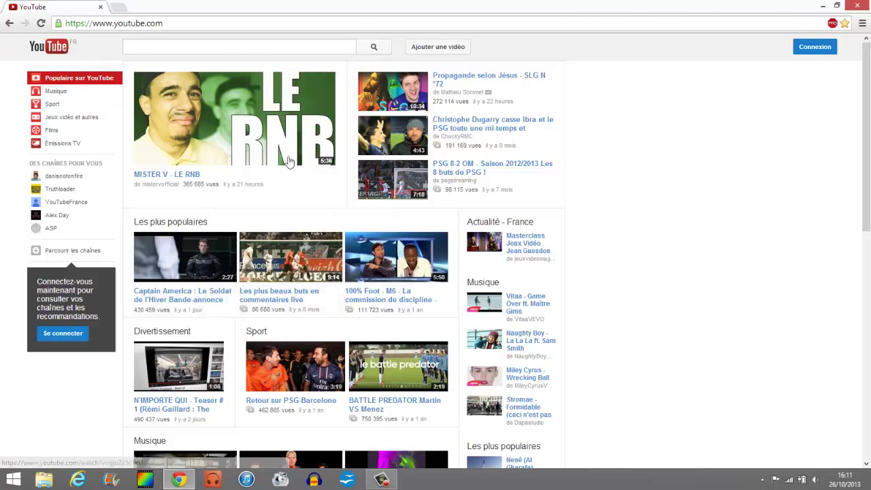
click(815, 48)
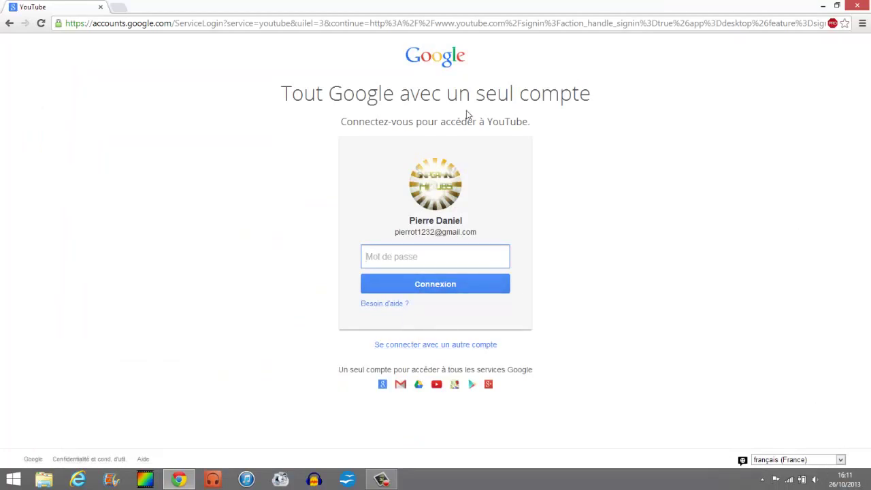
click(9, 23)
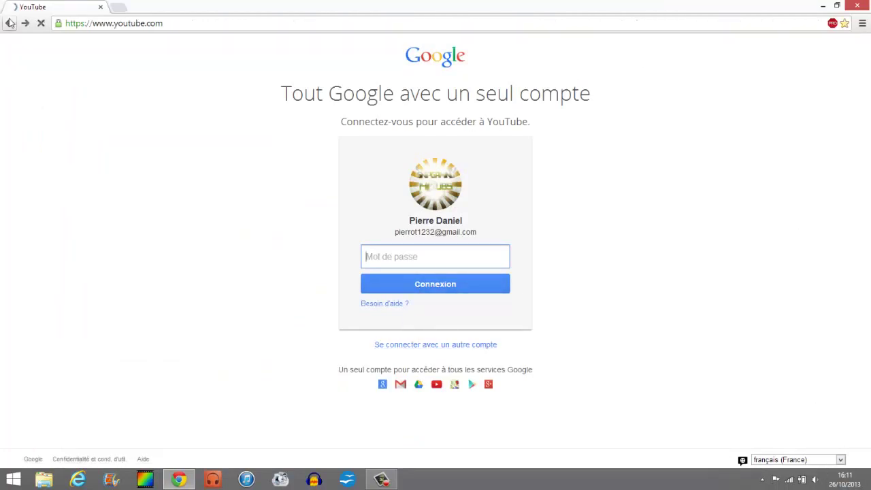
click(832, 49)
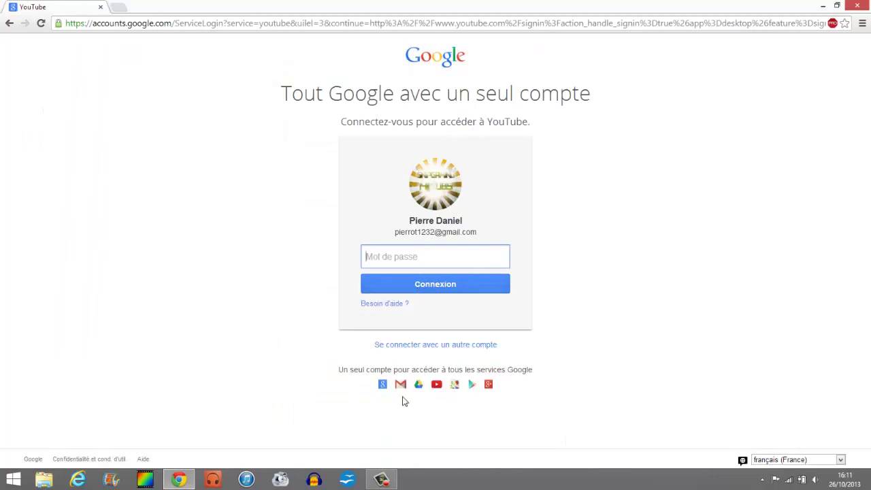
click(10, 23)
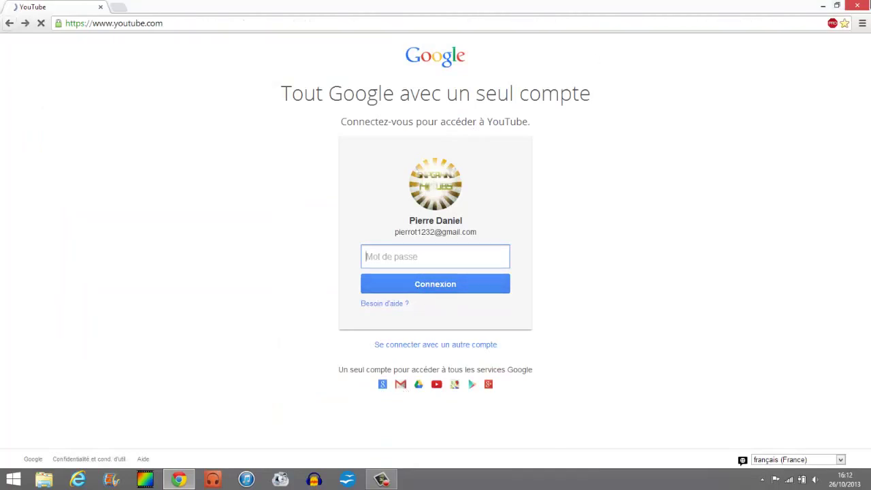
click(861, 23)
Step: From History, clear all browsing data 'depuis le début', including cookies and saved passwords
click(700, 219)
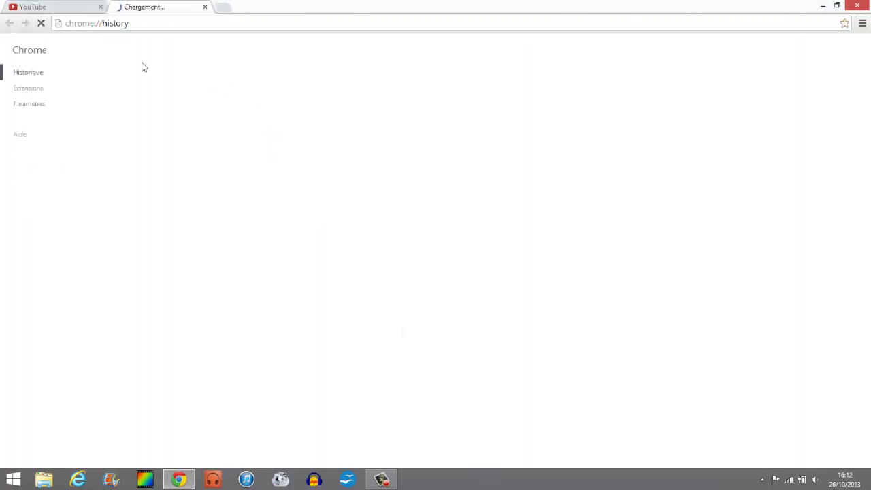
key(ctrl+shift+Delete)
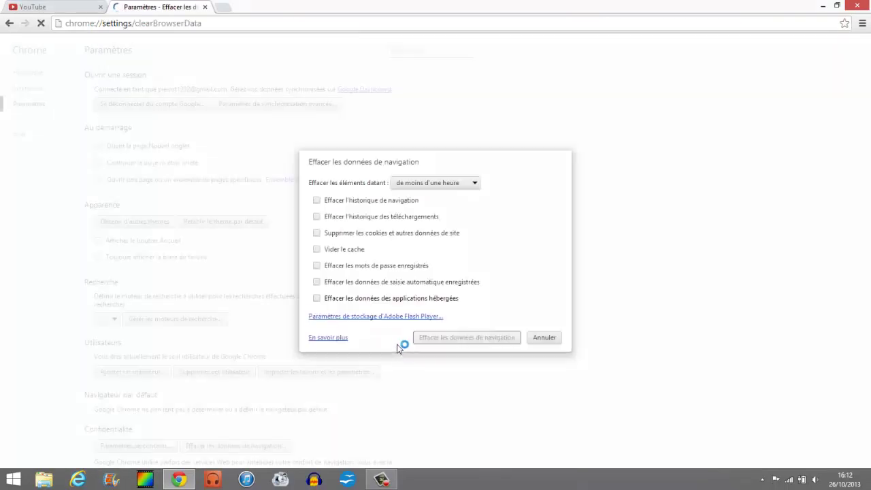
right_click(428, 342)
click(427, 340)
click(428, 339)
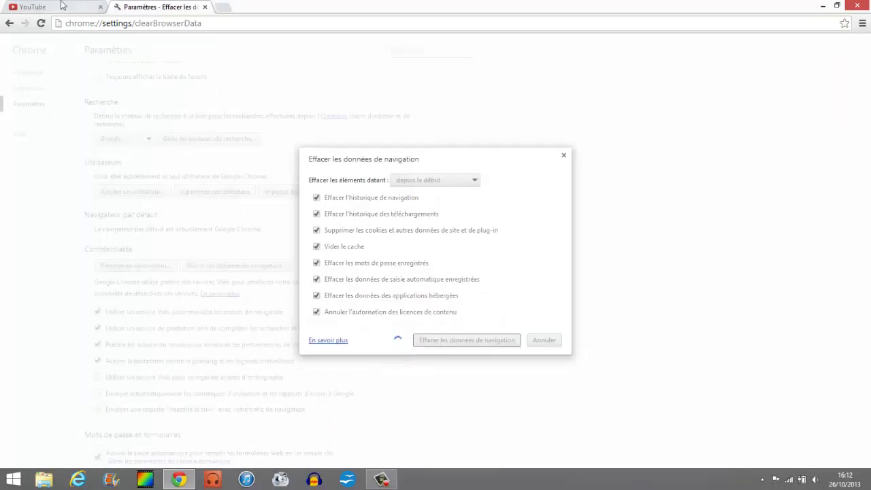
Step: Wait for the clearing to finish, then close the Paramètres tab
click(54, 7)
click(193, 5)
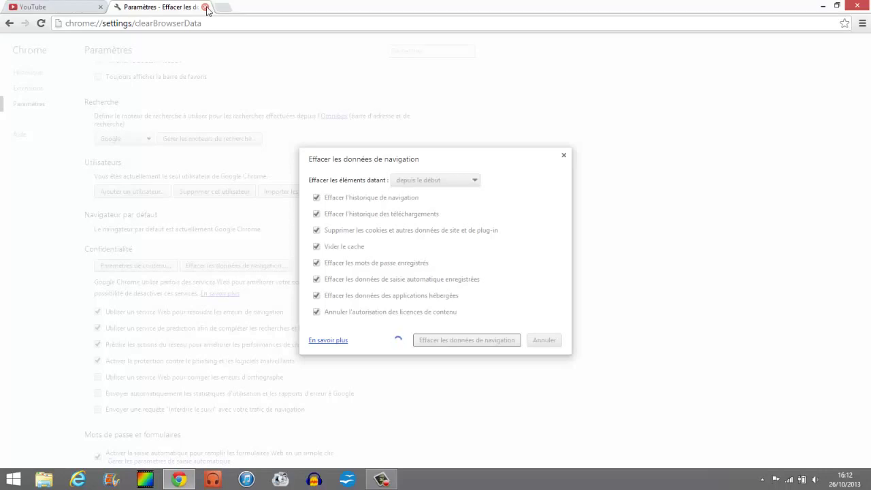
click(204, 6)
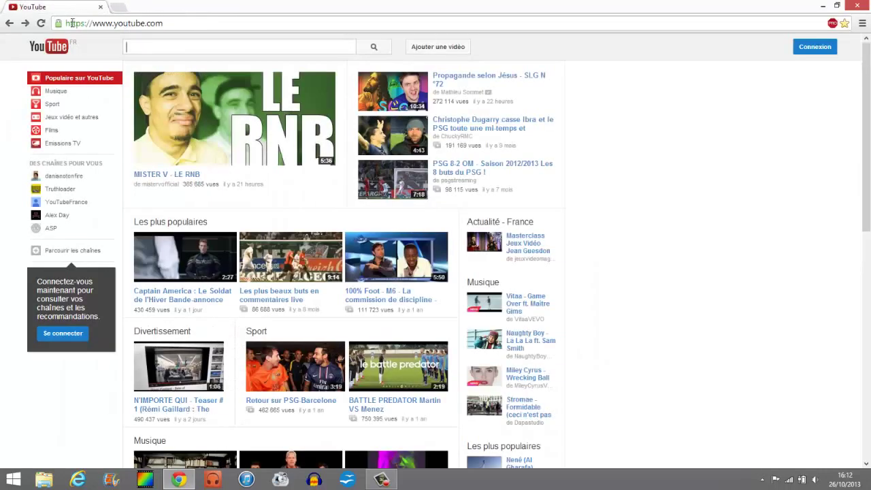
Step: Reload YouTube, dismiss the language notice, and open Google's 'Créer un compte' form from Connexion
click(41, 23)
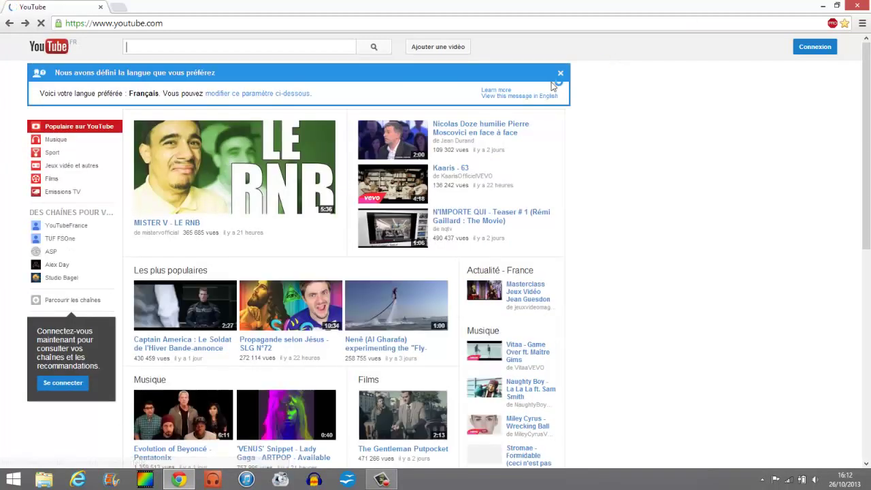
click(559, 73)
click(826, 47)
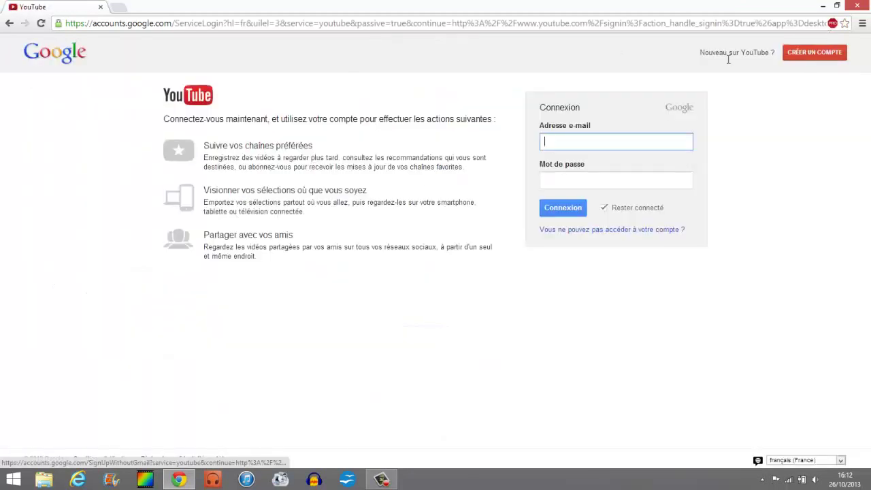
click(804, 59)
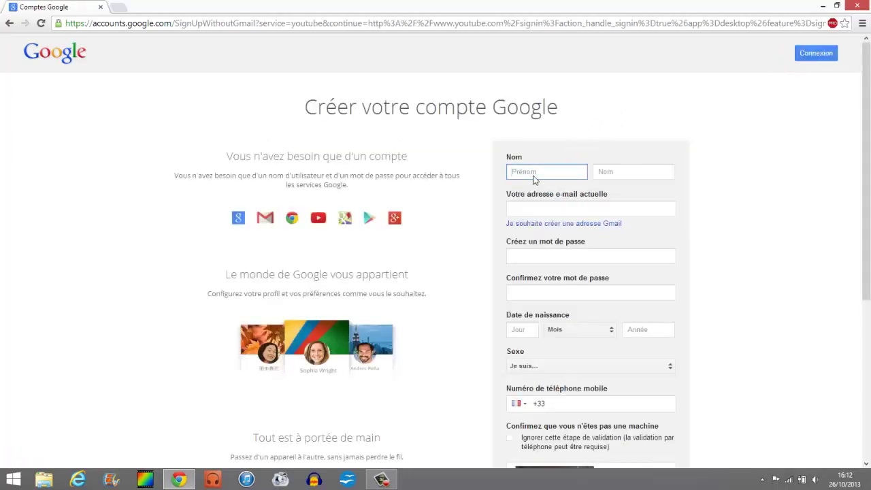
Step: Enter the first and last name and take a suggested available Gmail username
text(Jacques)
key(Tab)
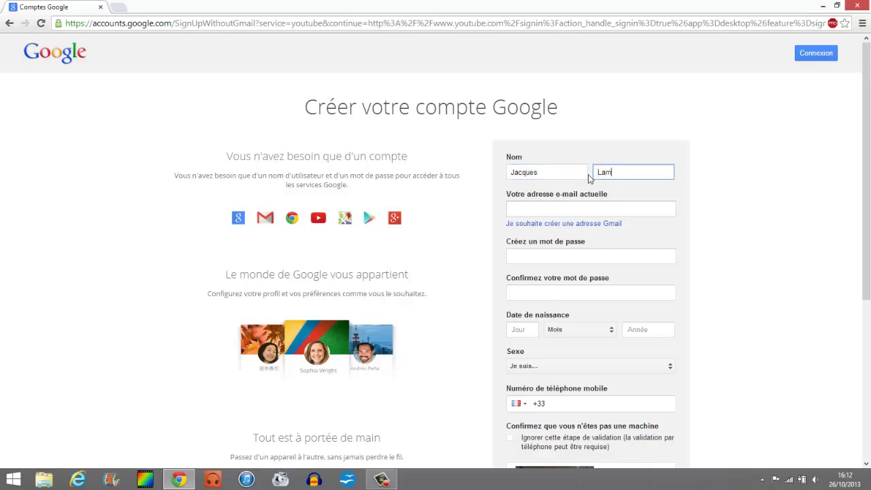
key(Tab)
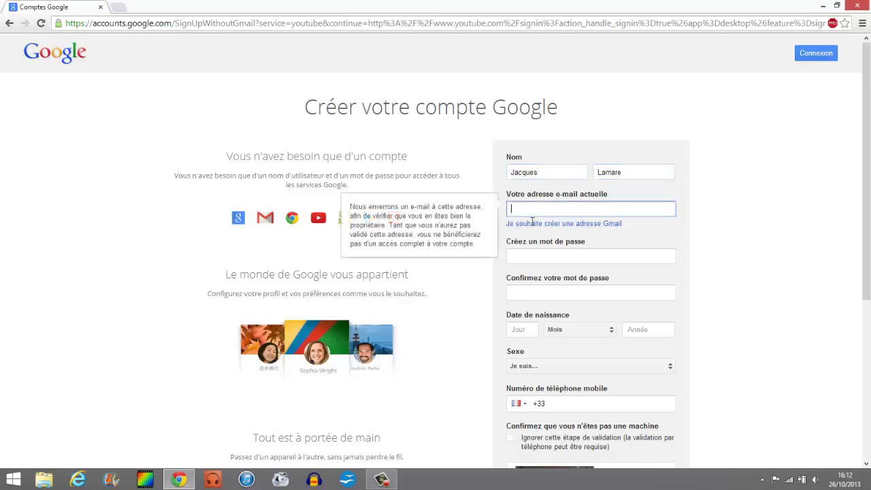
click(532, 223)
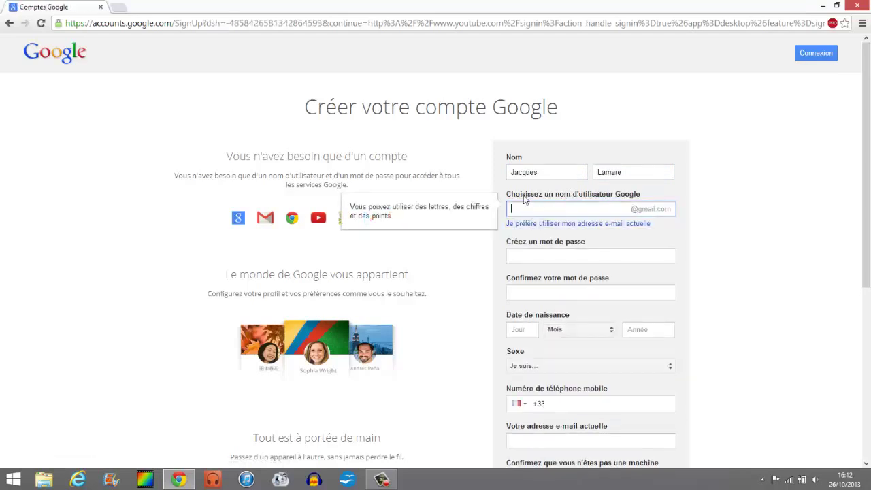
click(600, 255)
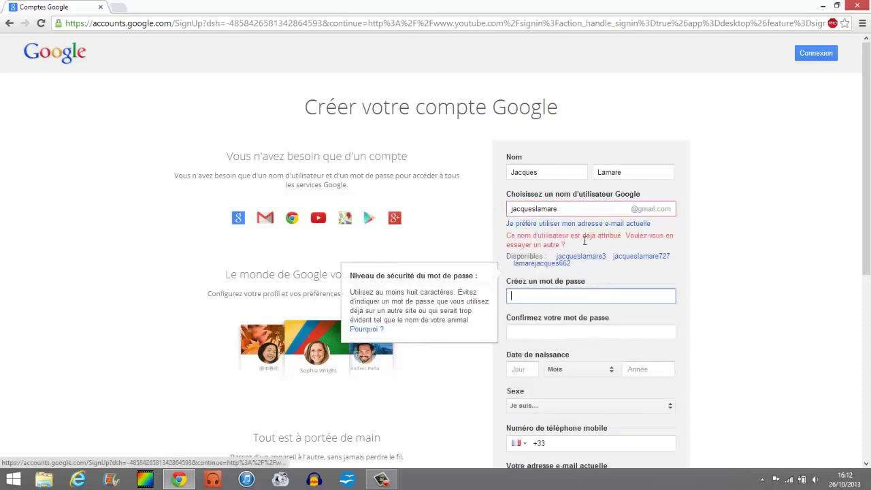
click(578, 257)
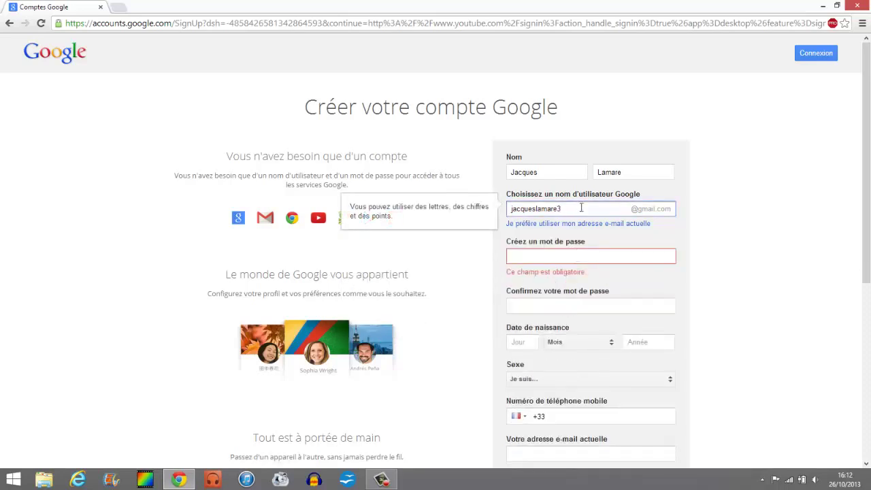
Step: Type the account password and confirm it
click(583, 255)
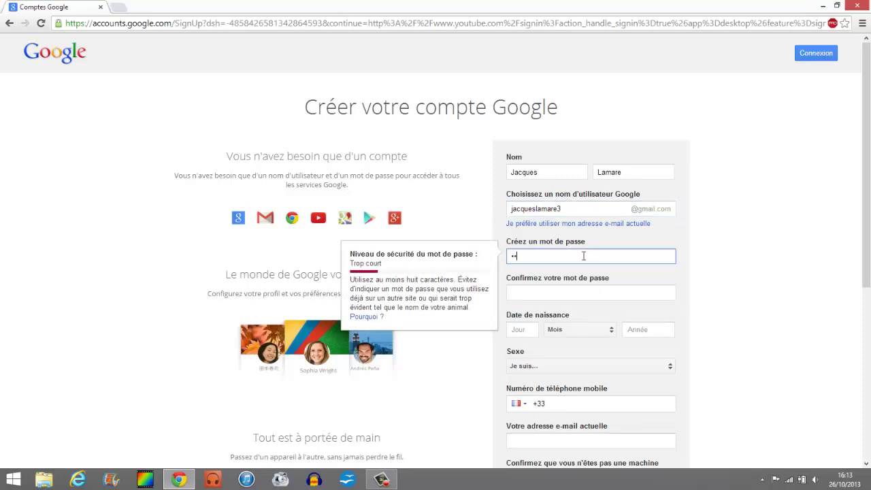
text(••••••••)
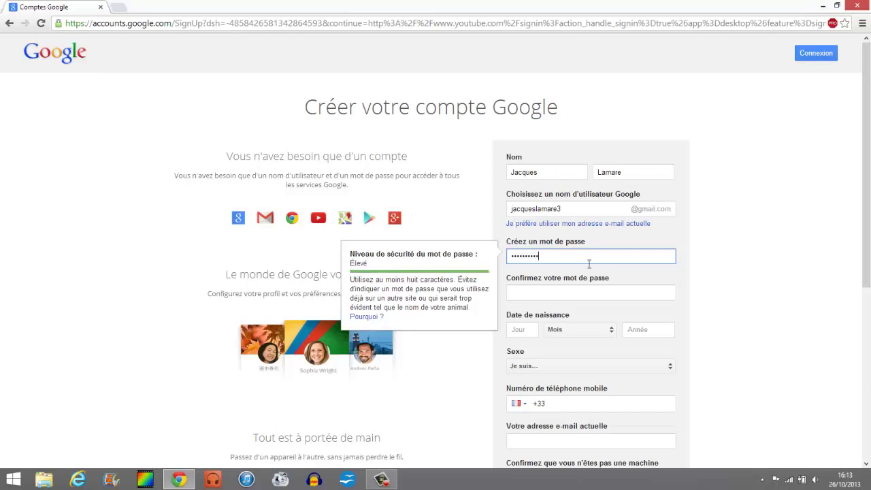
click(589, 294)
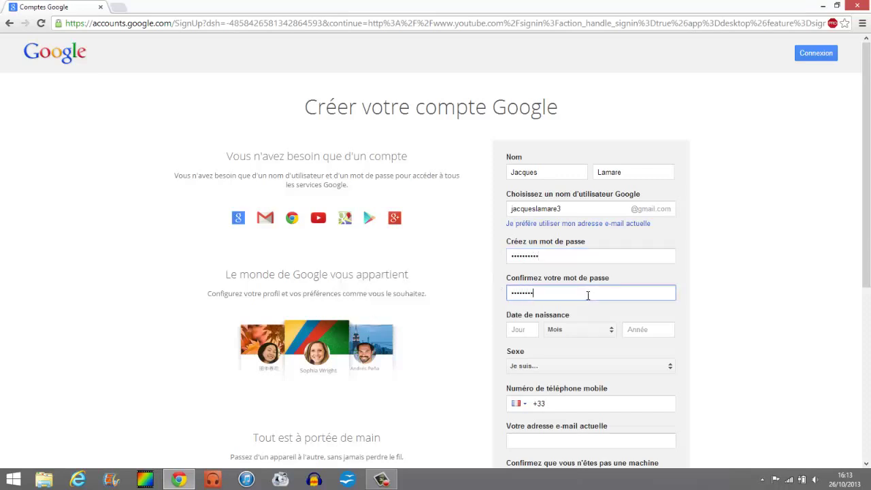
Step: Enter the birth date in Juillet 1980 and set the gender to Un homme
click(521, 329)
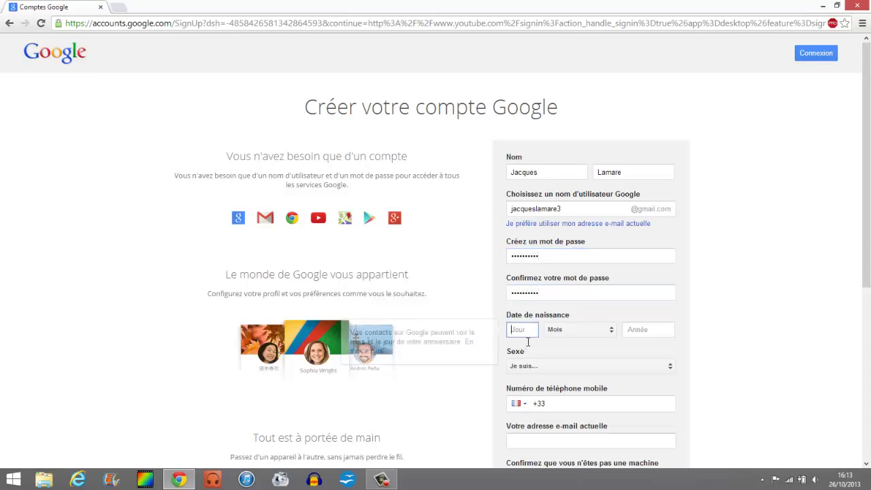
text(11)
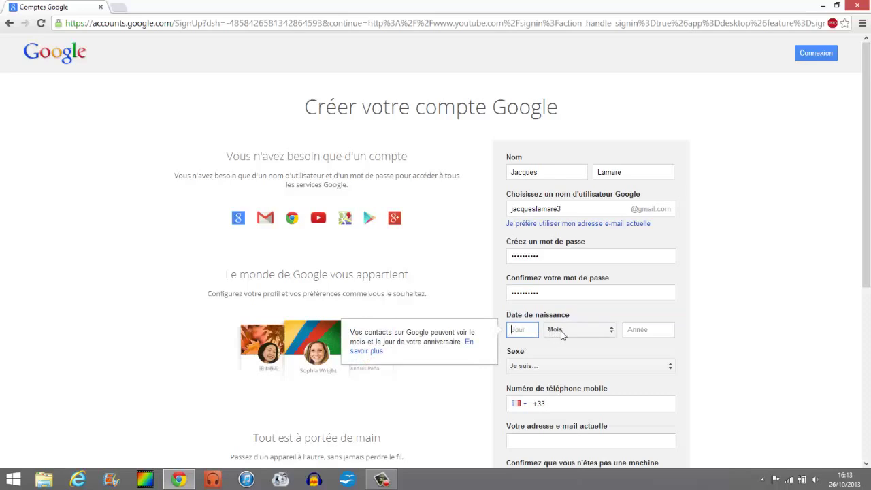
click(562, 334)
click(578, 393)
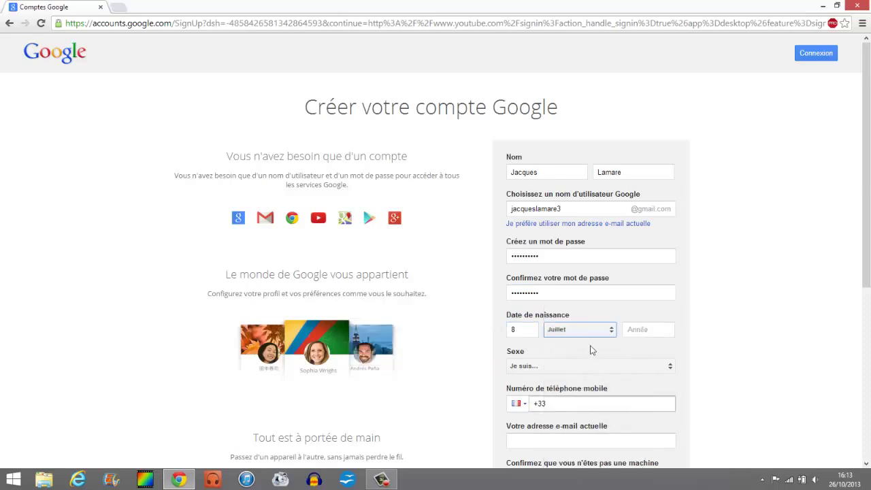
click(651, 342)
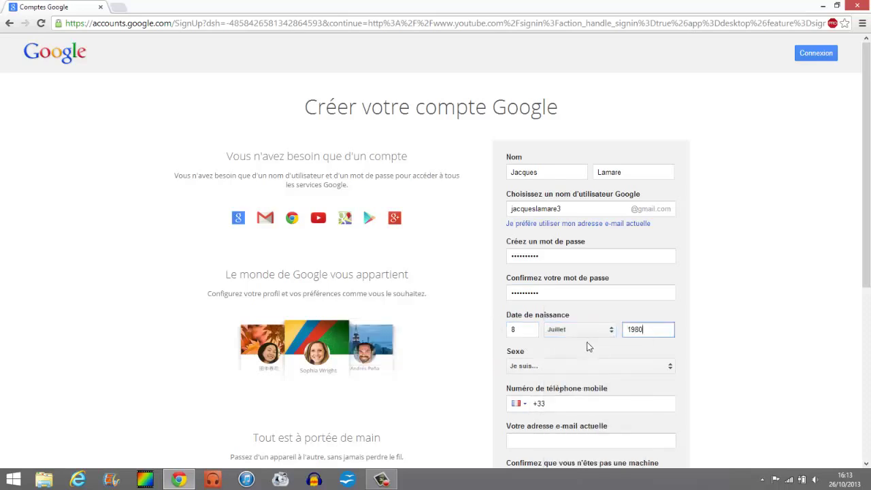
scroll(588, 347, down, 1)
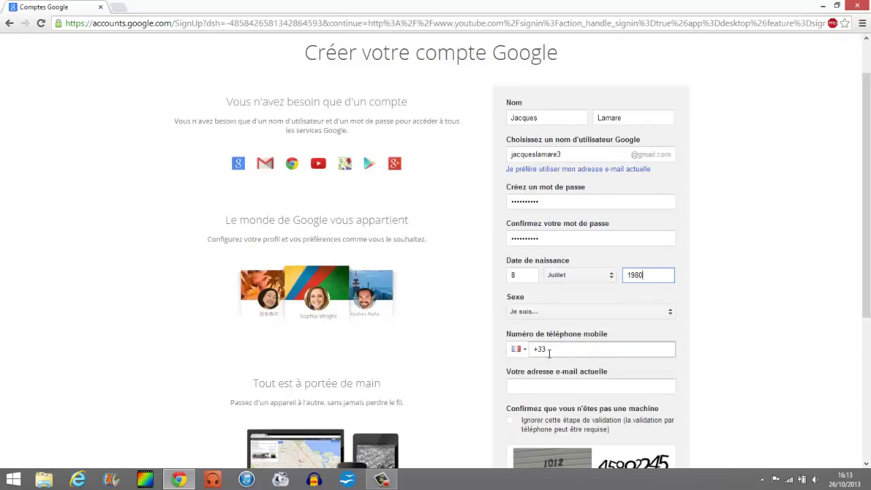
click(549, 311)
click(550, 331)
scroll(550, 313, down, 1)
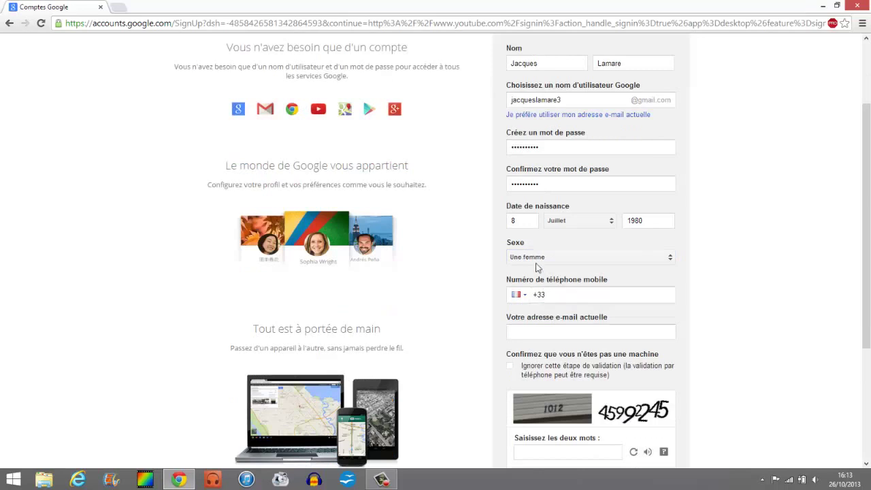
click(536, 264)
click(544, 273)
Step: Fill in the current e-mail and captcha answer, accept the terms, and submit the form
click(555, 333)
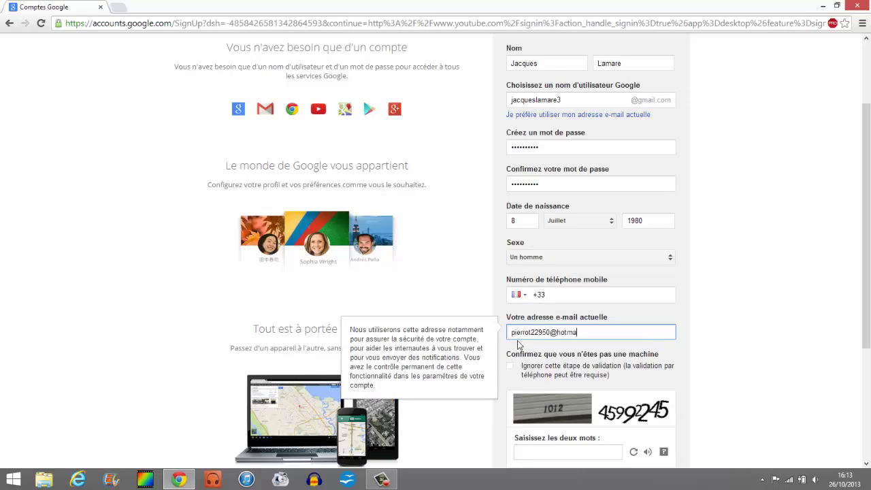
scroll(537, 319, down, 3)
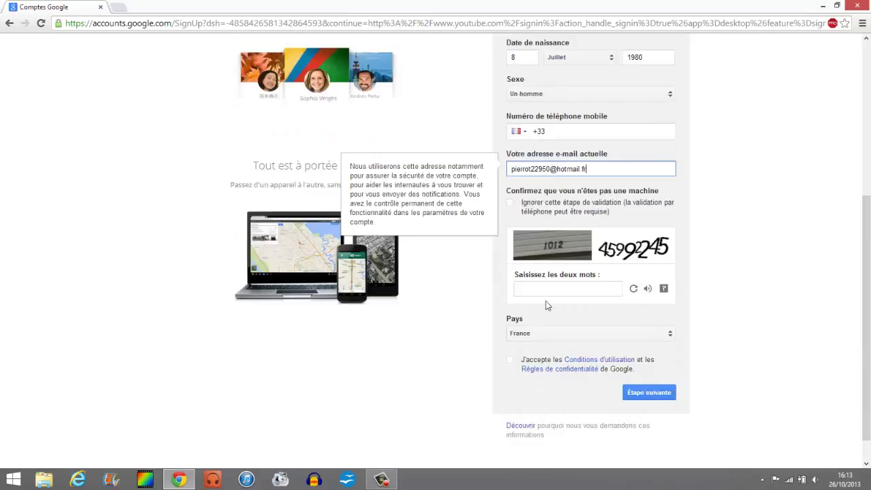
click(534, 289)
text(1012)
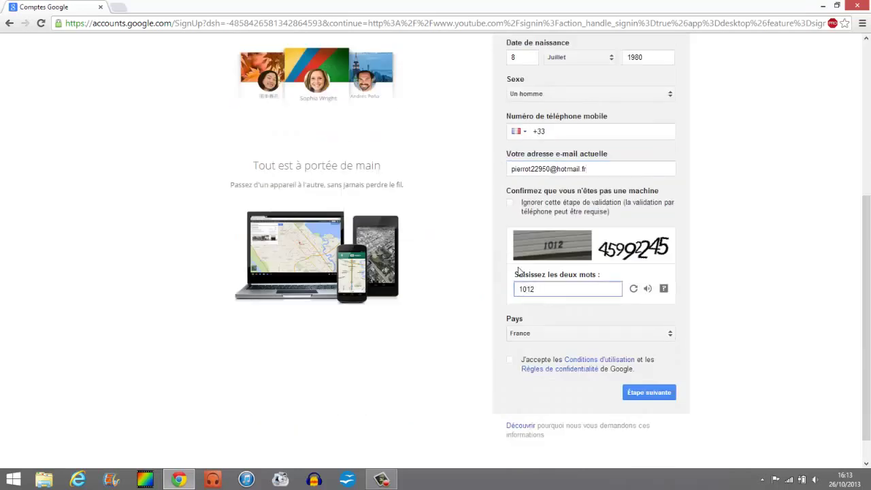
text( 45992245)
scroll(620, 300, down, 1)
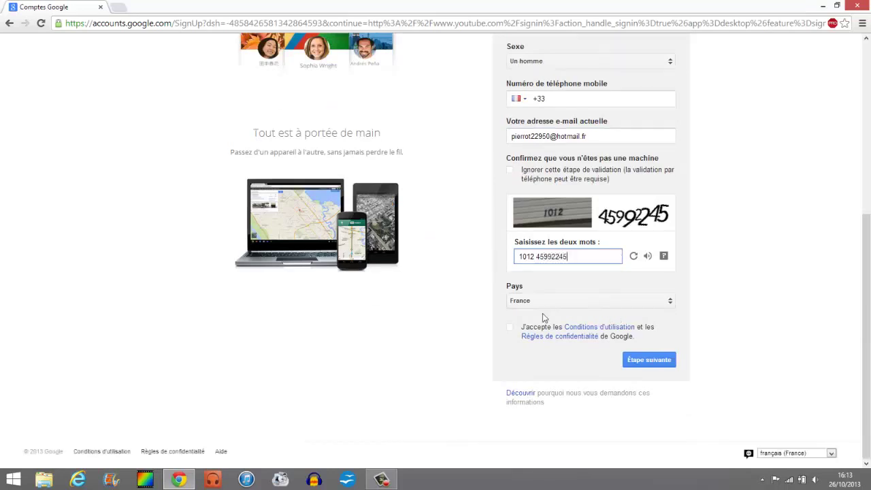
click(517, 331)
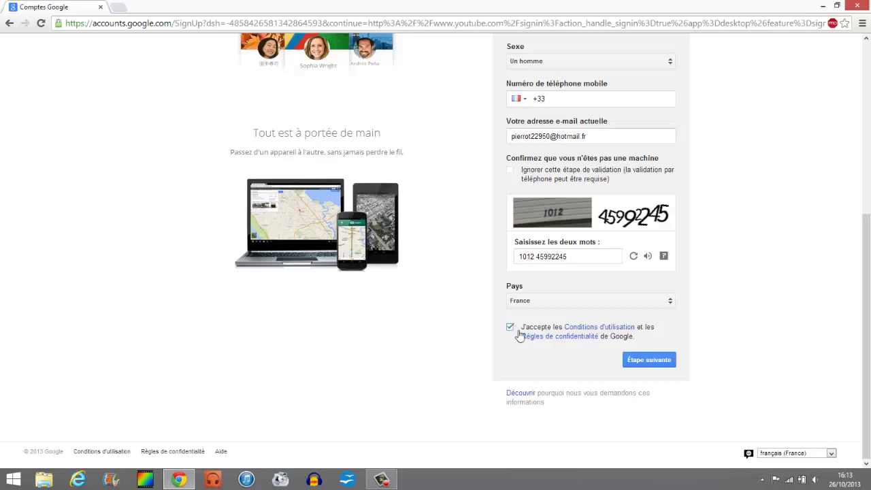
click(644, 366)
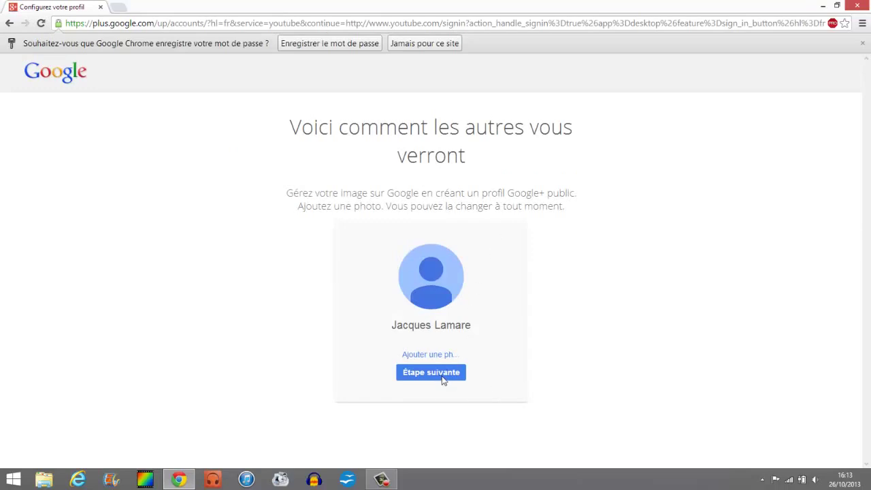
Step: Continue past the public profile, choose 'Jamais pour ce site' for the password, and return to YouTube
click(441, 378)
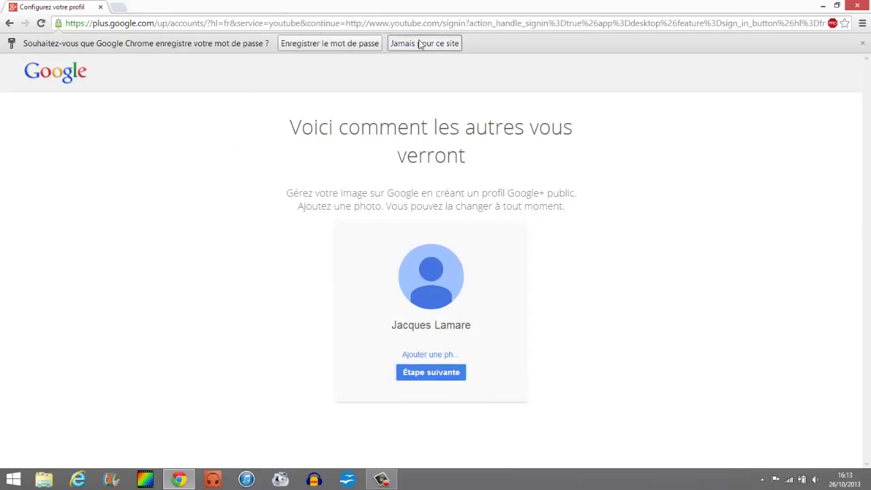
click(424, 43)
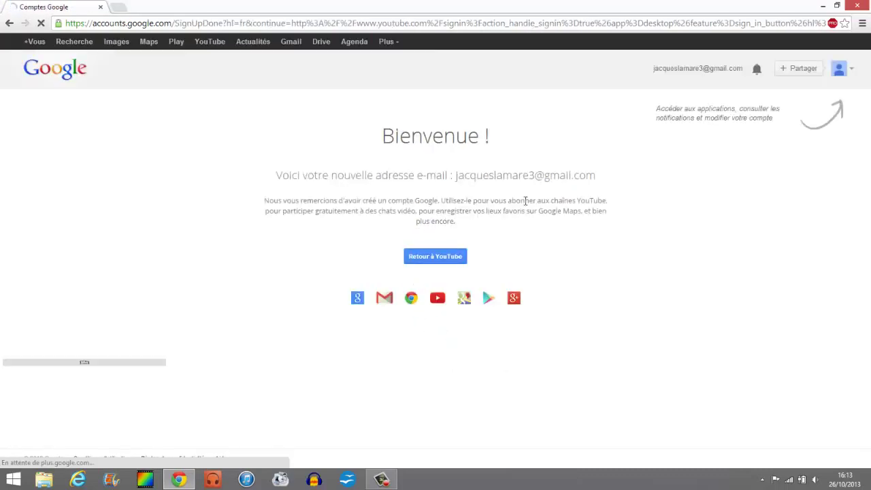
click(454, 257)
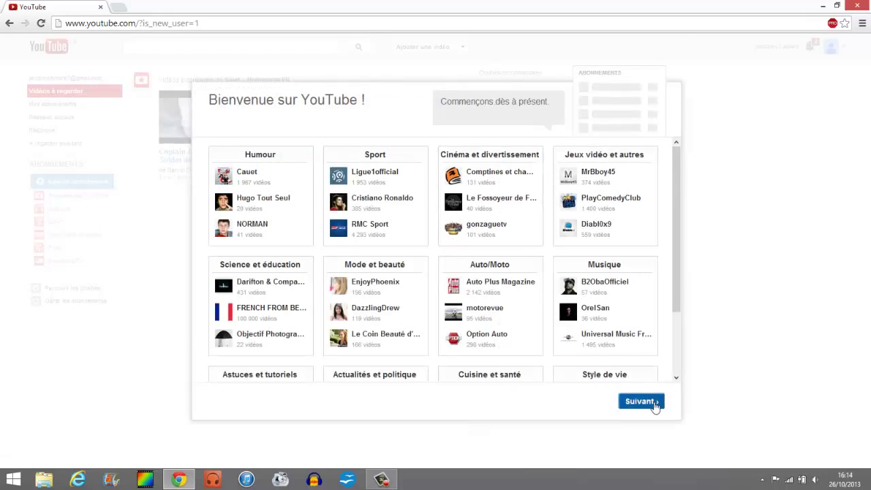
Step: Step through the welcome dialog and save the 12 suggested channel subscriptions
click(654, 403)
click(648, 402)
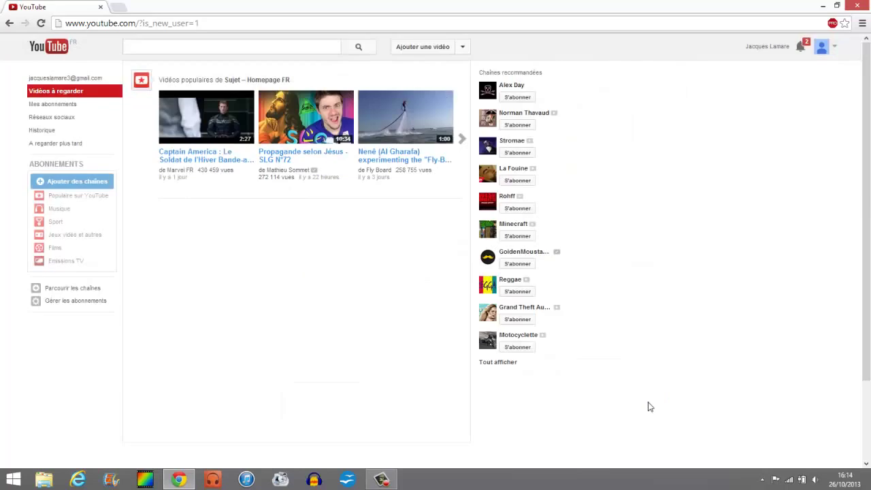
click(787, 48)
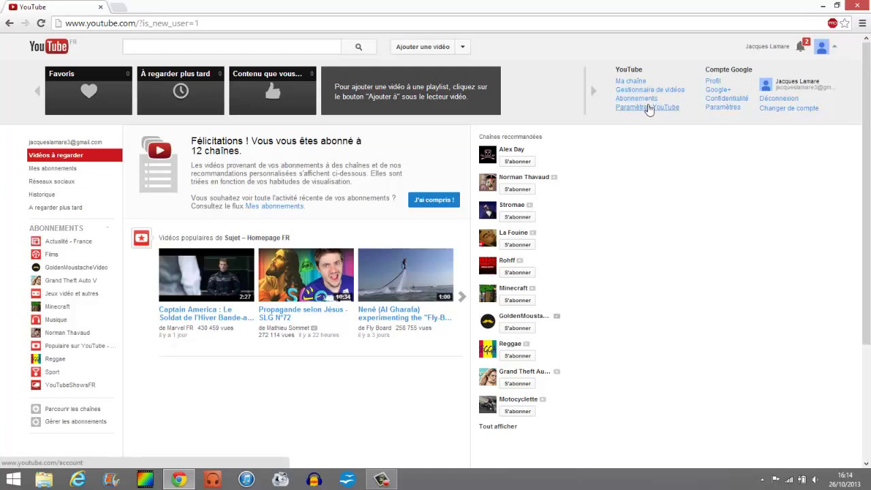
Step: In Paramètres YouTube, create a channel using the account's Google profile name
click(647, 108)
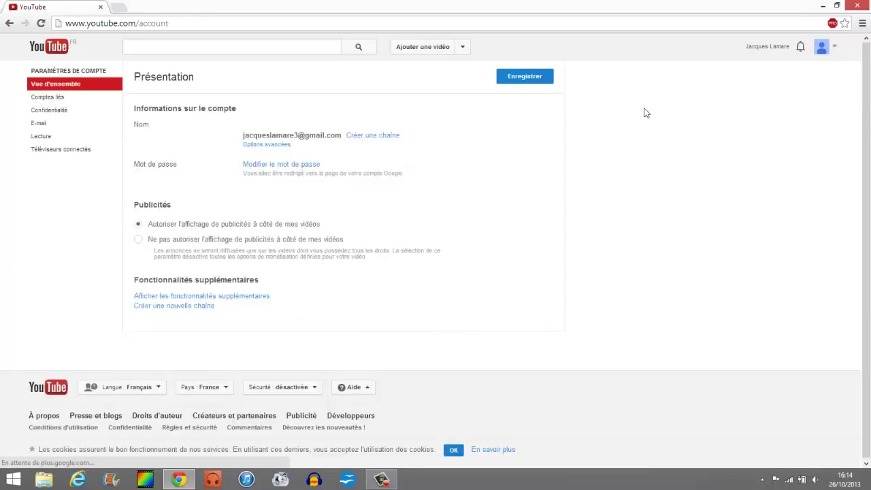
click(395, 140)
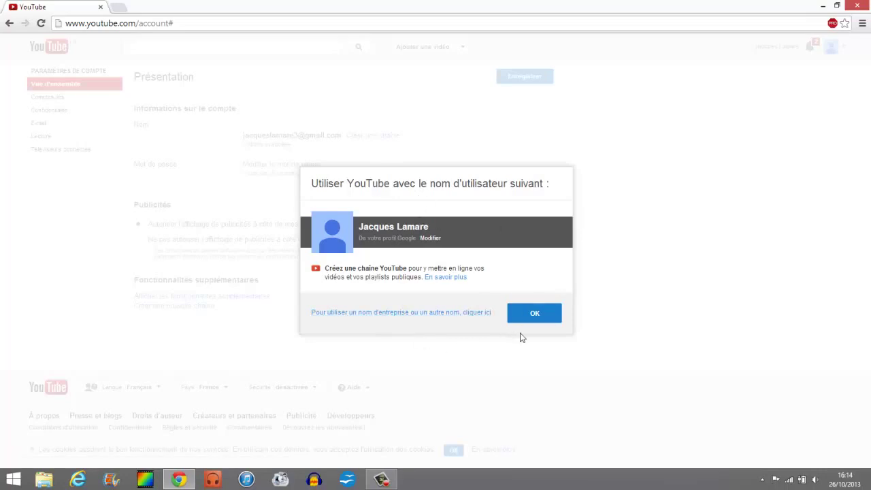
click(537, 314)
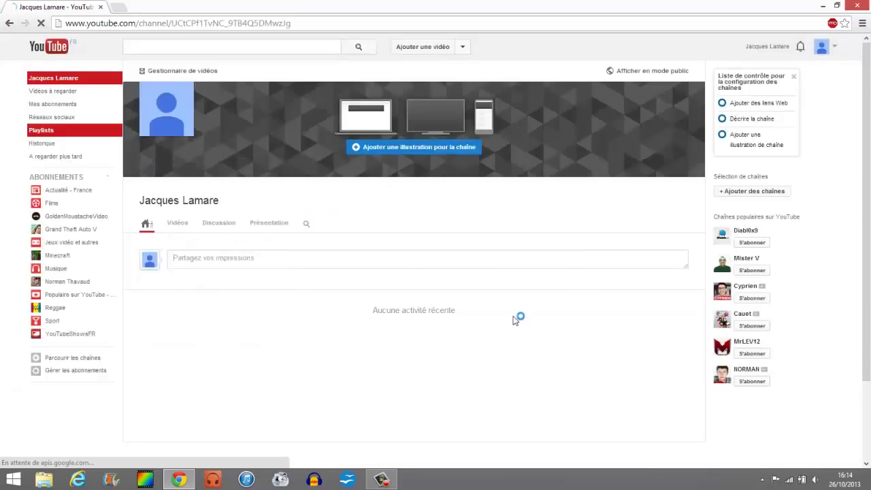
click(782, 45)
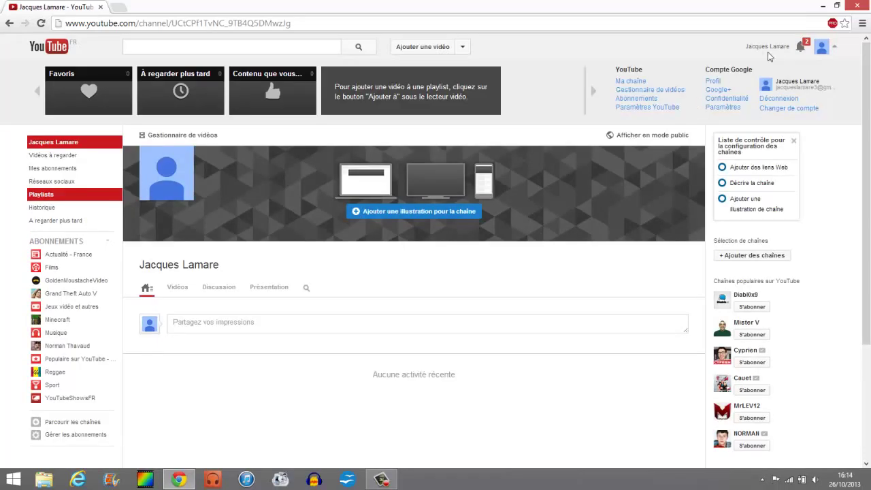
Step: Under Options avancées, create a custom channel URL of the account holder's name followed by 3
click(676, 107)
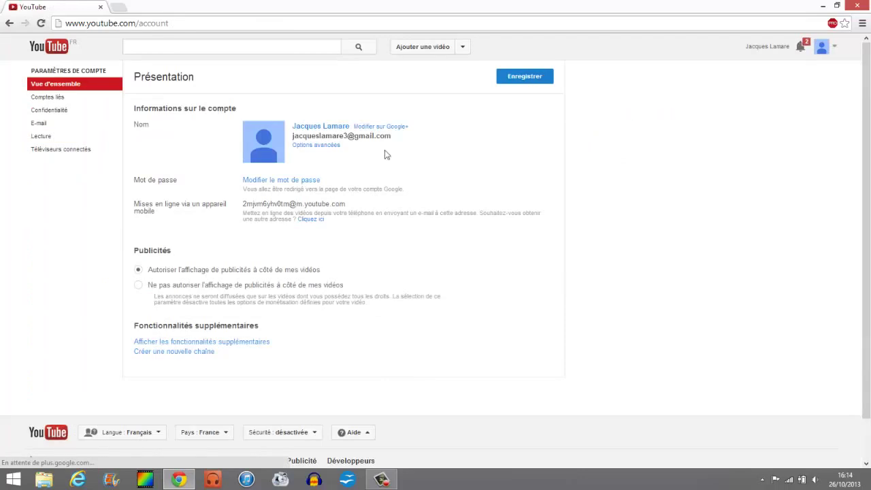
click(338, 147)
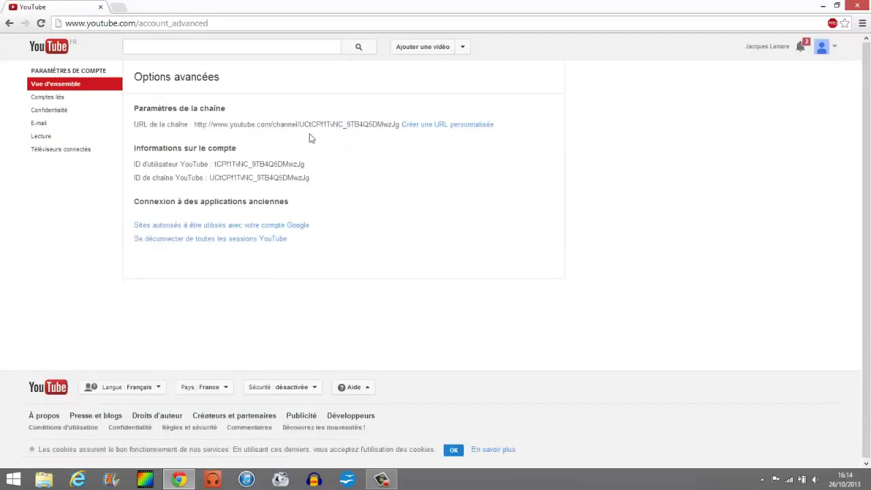
click(436, 128)
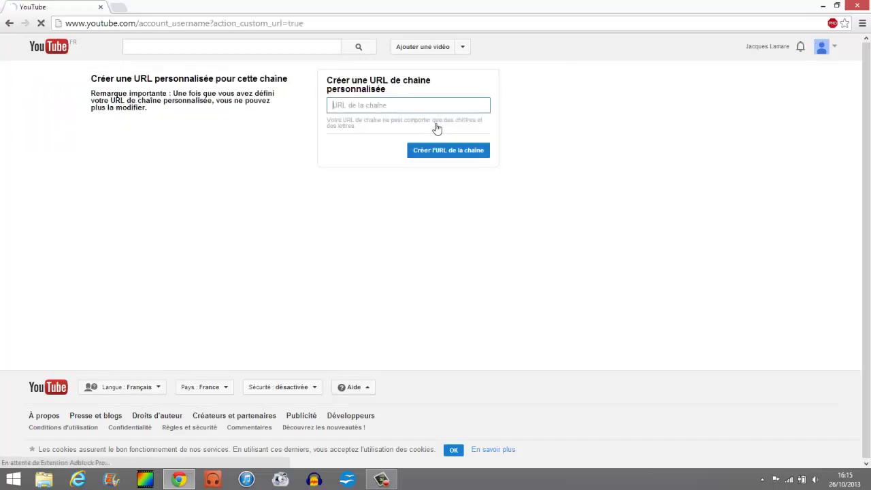
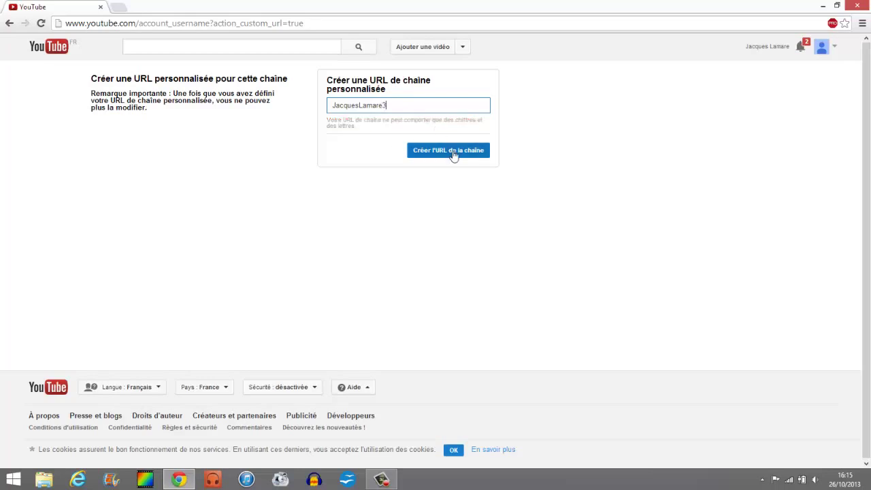
click(452, 155)
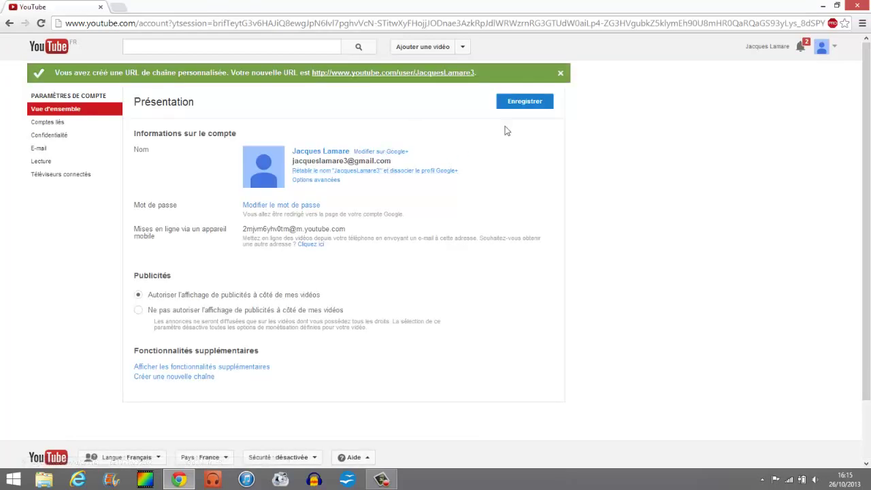
Step: Rename the channel after its custom URL and dissociate it from the Google+ profile
click(559, 73)
click(789, 53)
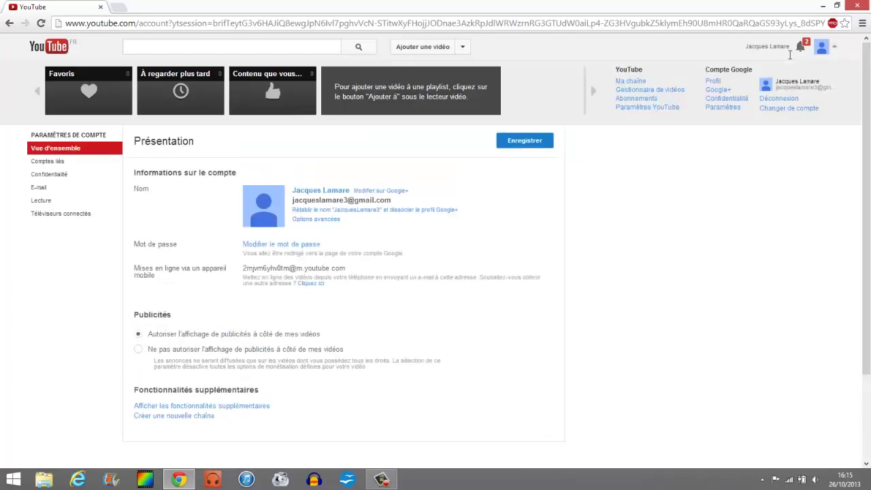
click(789, 53)
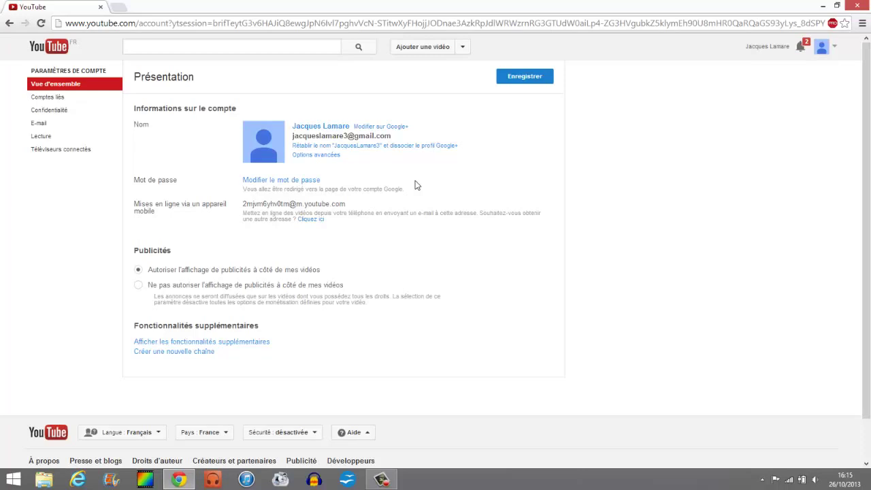
click(426, 147)
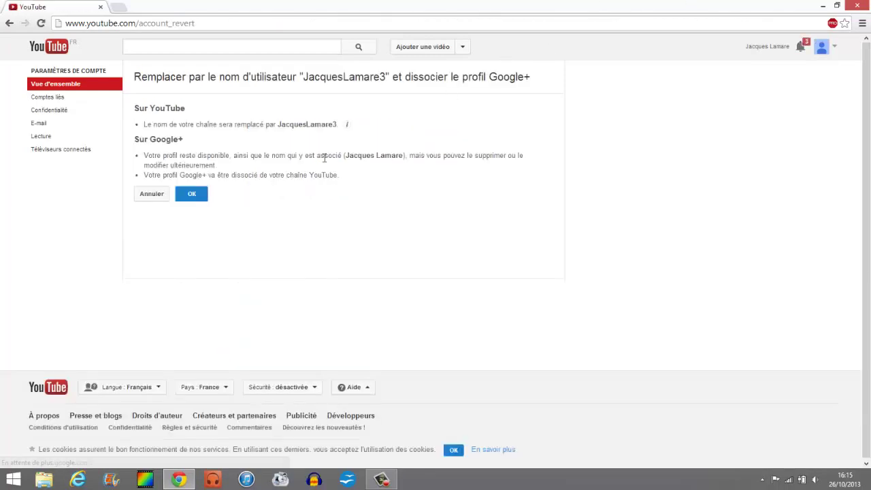
click(193, 195)
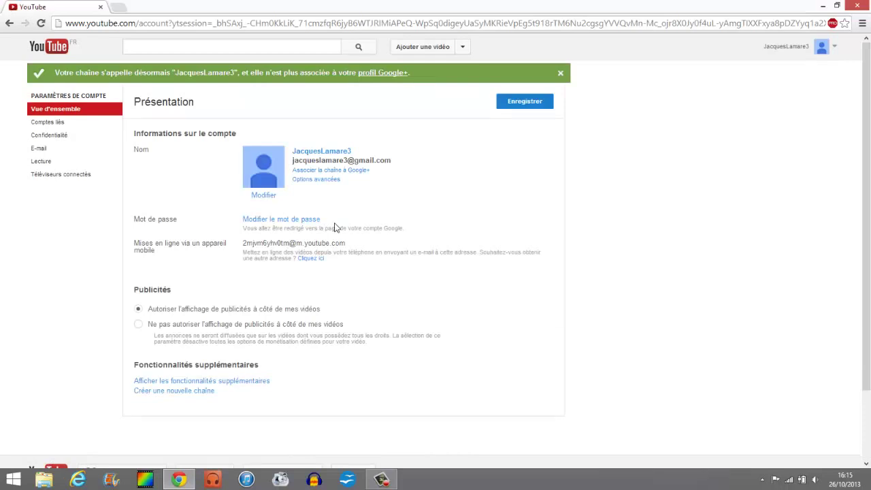
Step: Save the account settings, dismissing the confirmation banners
click(559, 73)
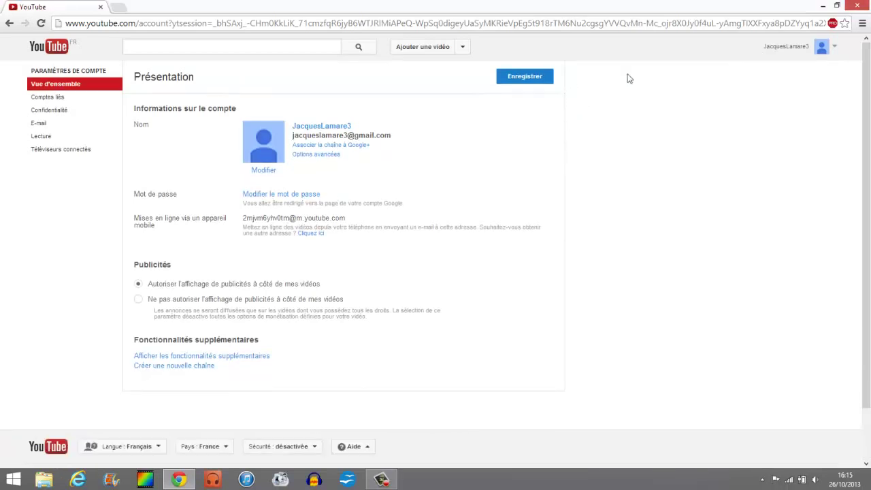
click(523, 86)
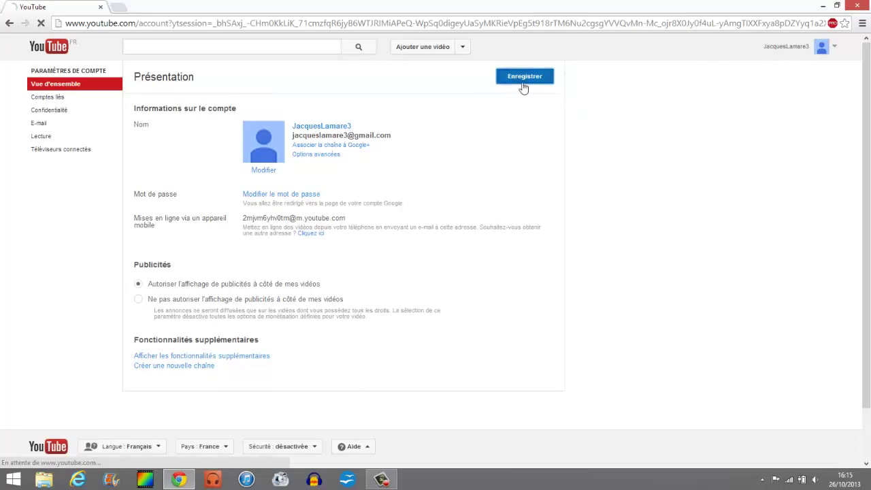
click(565, 73)
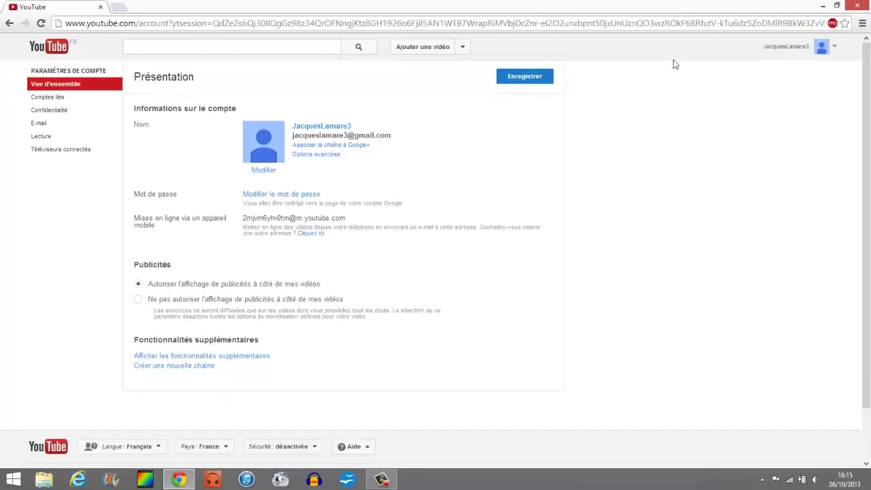
click(795, 46)
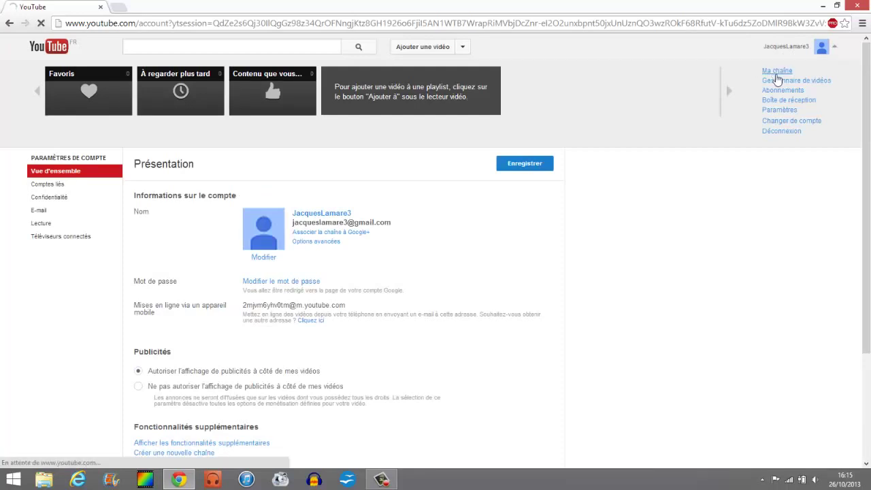
click(776, 72)
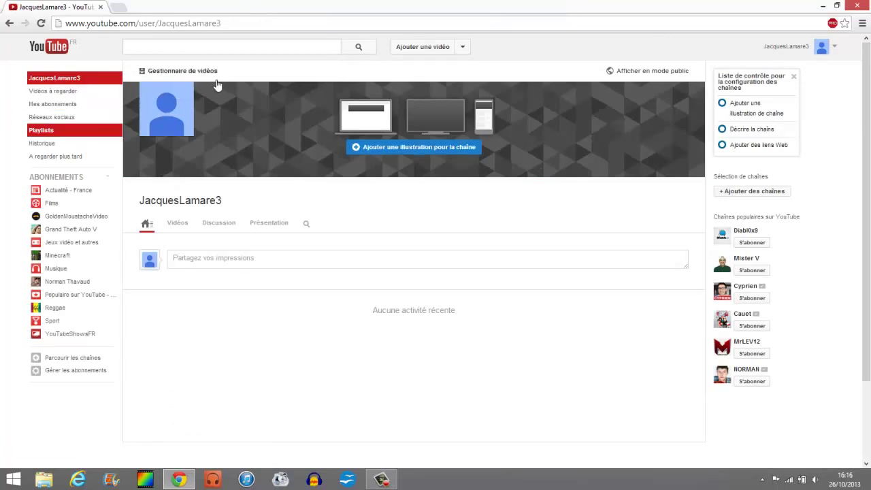
click(44, 51)
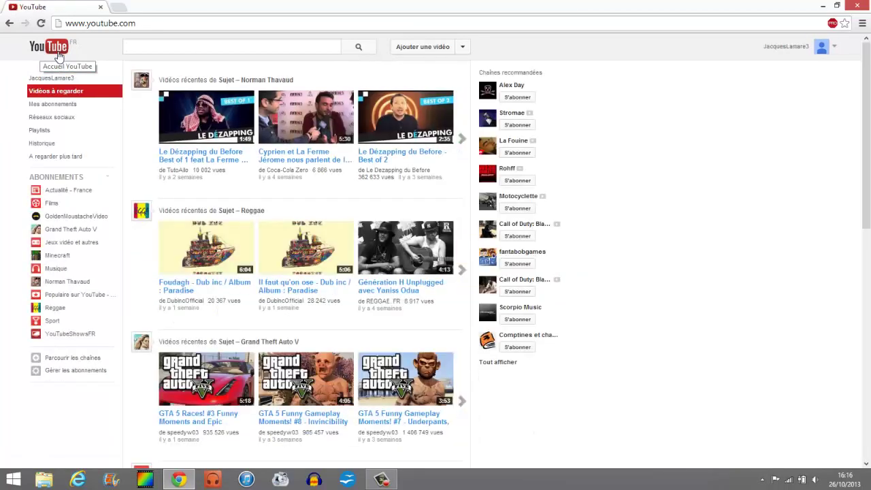
click(373, 485)
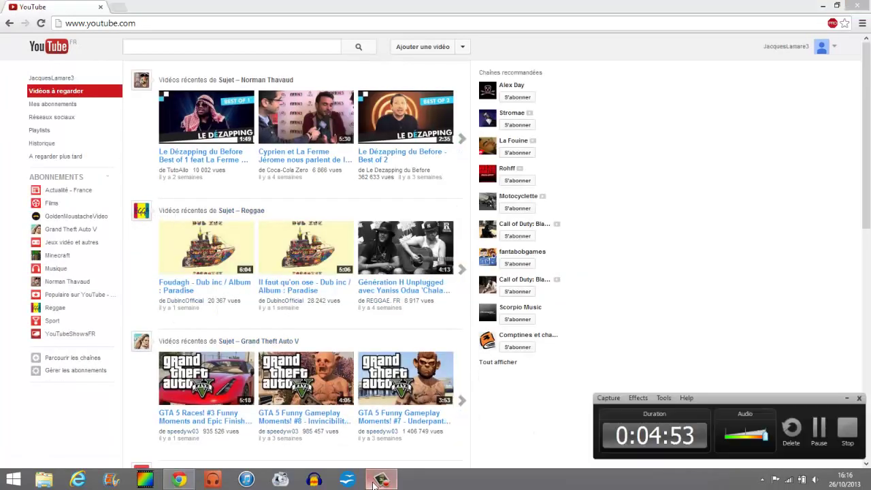
click(372, 484)
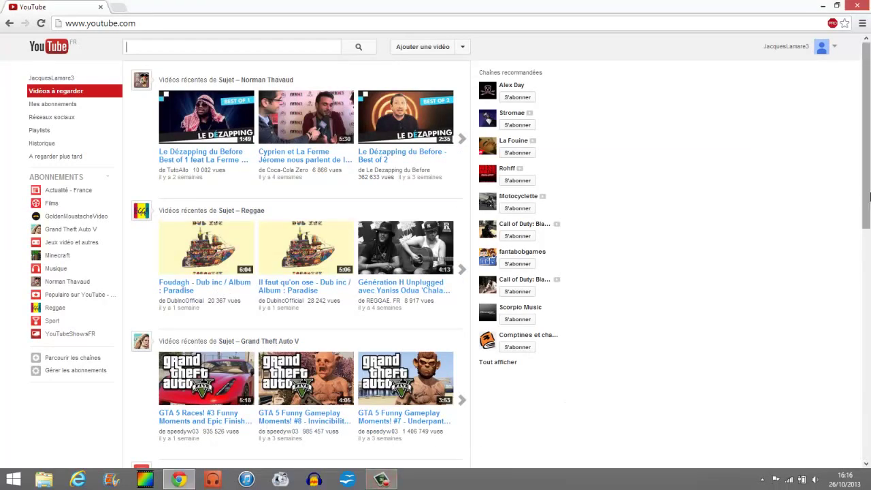